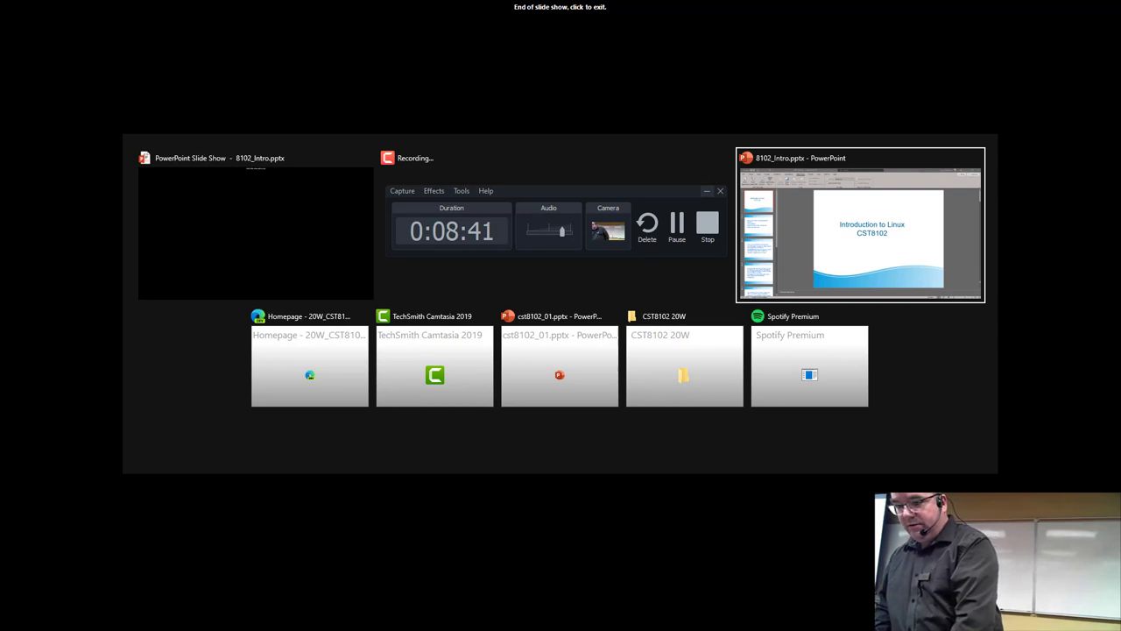
- Switch from the finished PowerPoint slide show to the browser window with the CST8102 course homepage
{"action": "key", "text": "alt+Tab"}
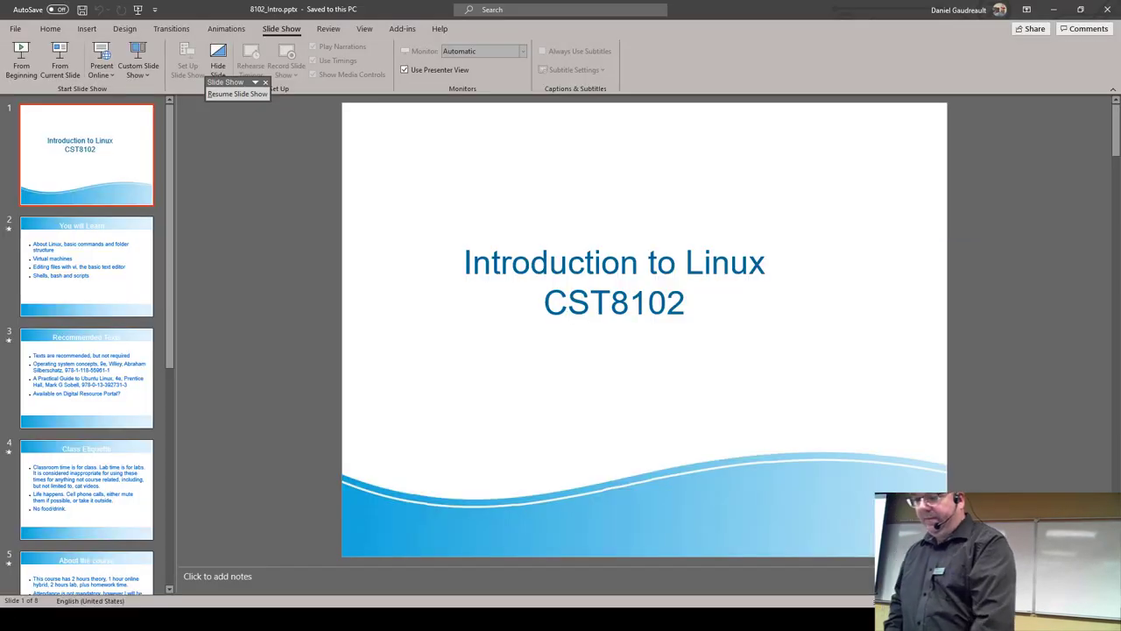
{"action": "key", "text": "super"}
{"action": "key", "text": "alt+Tab"}
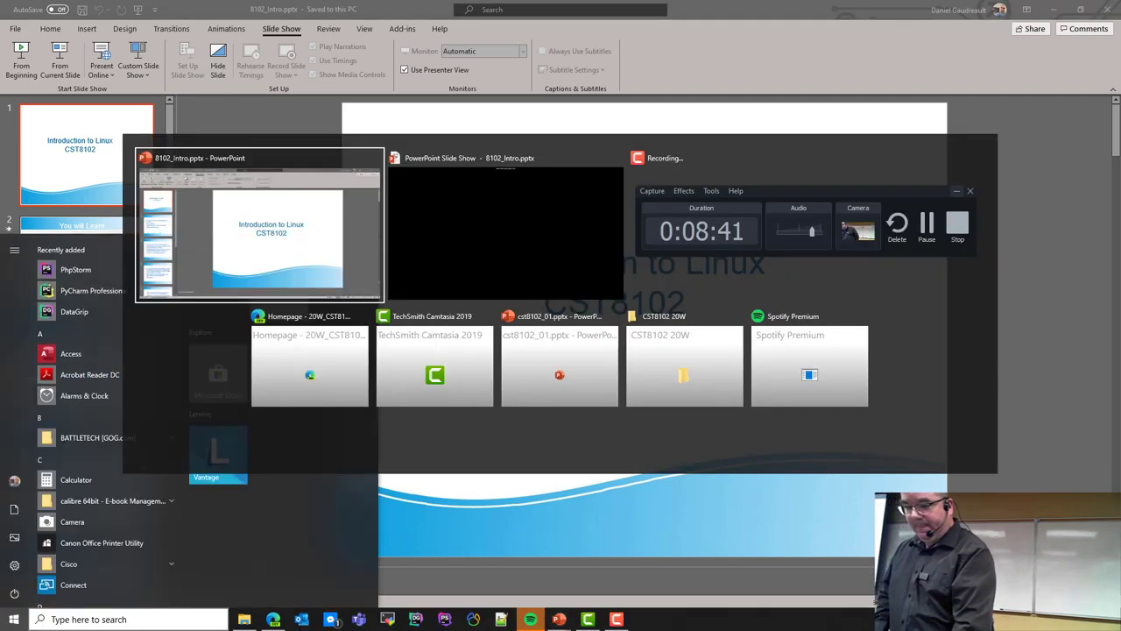
{"action": "key", "text": "alt+Tab"}
{"action": "key", "text": "alt+Tab"}
{"action": "key", "text": "alt+Tab"}
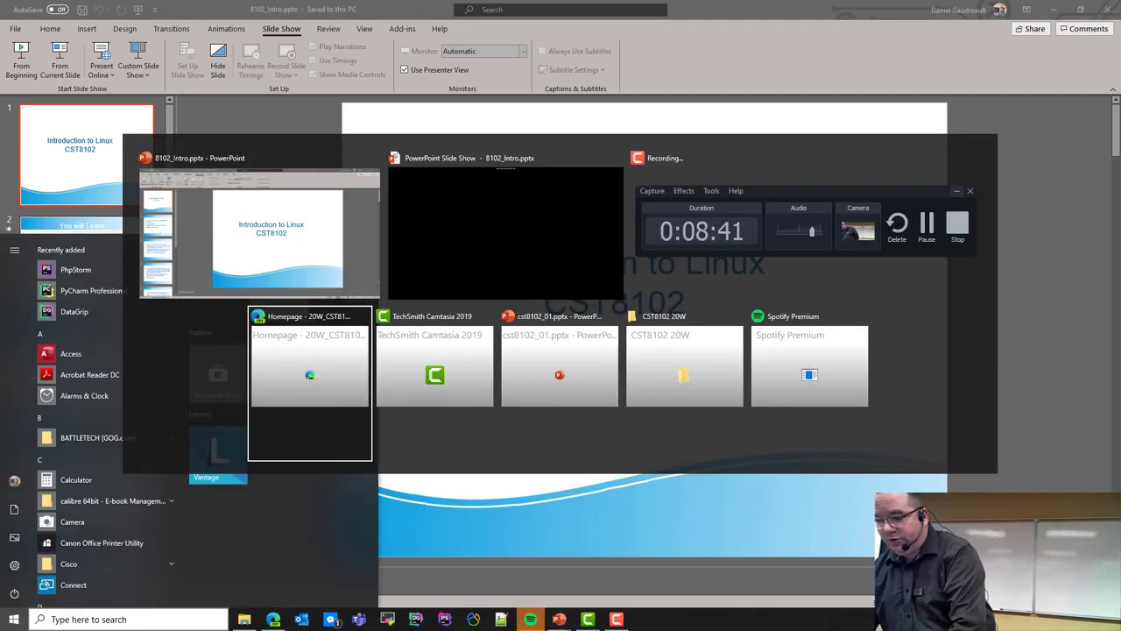
{"action": "key", "text": "alt+shift+Tab"}
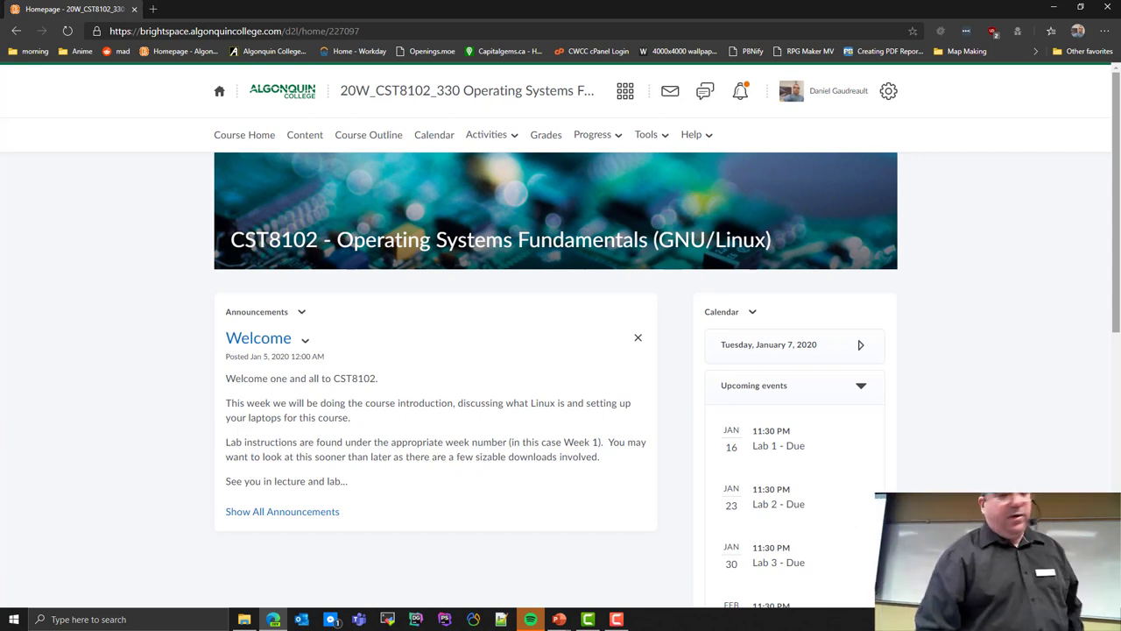
{"action": "left_click_drag", "start_coordinate": [744, 136], "coordinate": [275, 107]}
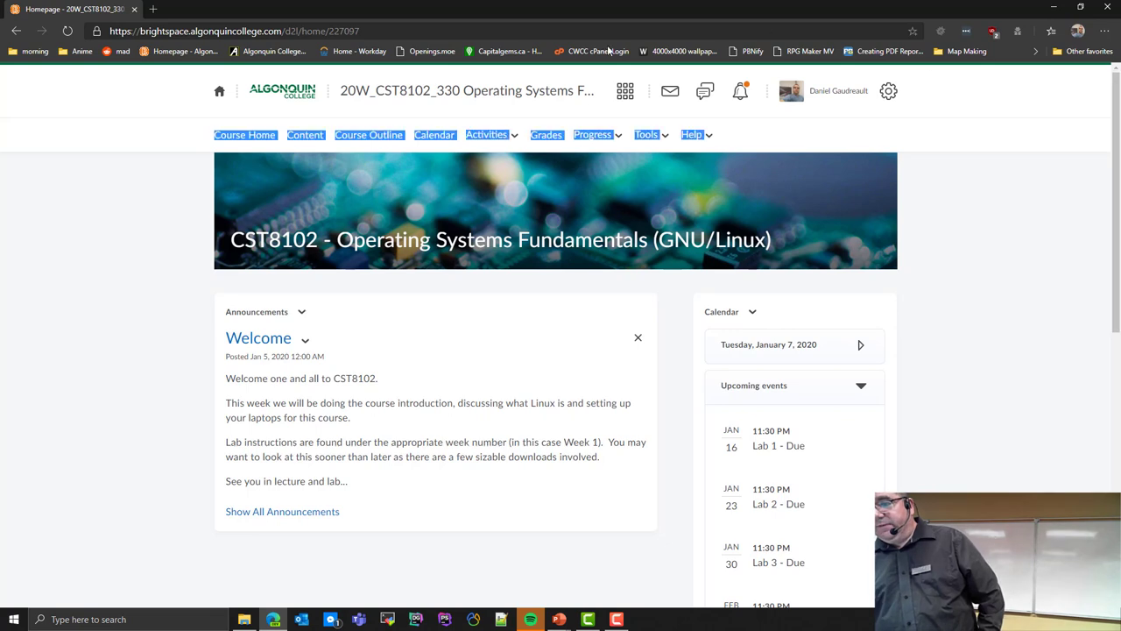
{"action": "left_click", "coordinate": [250, 140]}
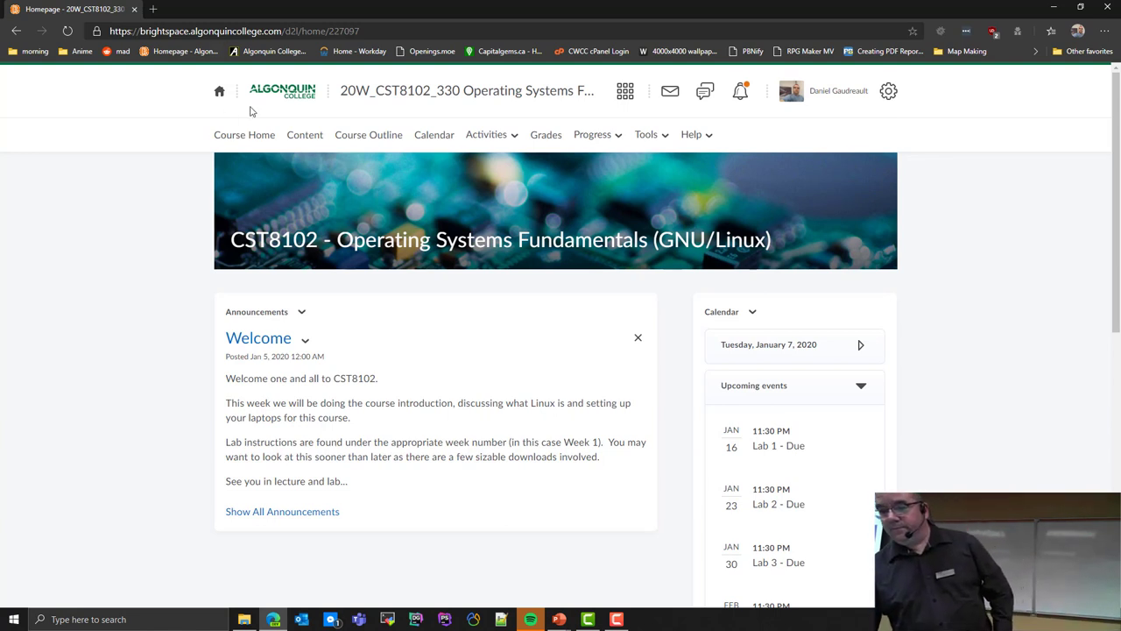
- Open the course content, look through the Week 1 module and table of contents, and display the Course Documents module
{"action": "left_click", "coordinate": [305, 137]}
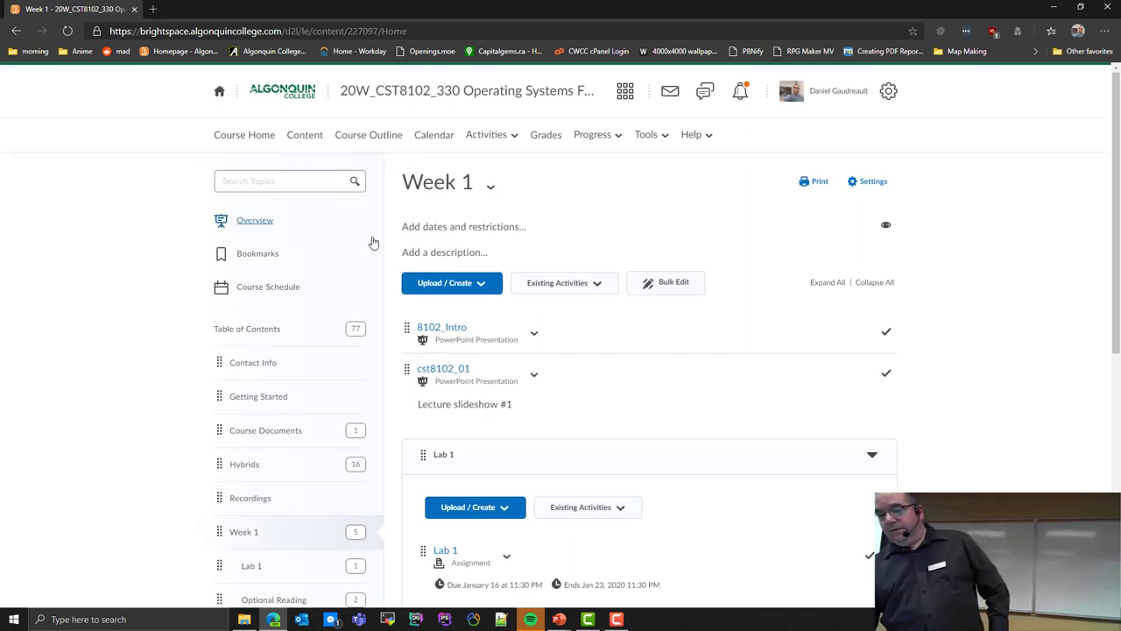
{"action": "scroll", "coordinate": [505, 242], "scroll_direction": "down", "scroll_amount": 2}
{"action": "scroll", "coordinate": [675, 241], "scroll_direction": "down", "scroll_amount": 2}
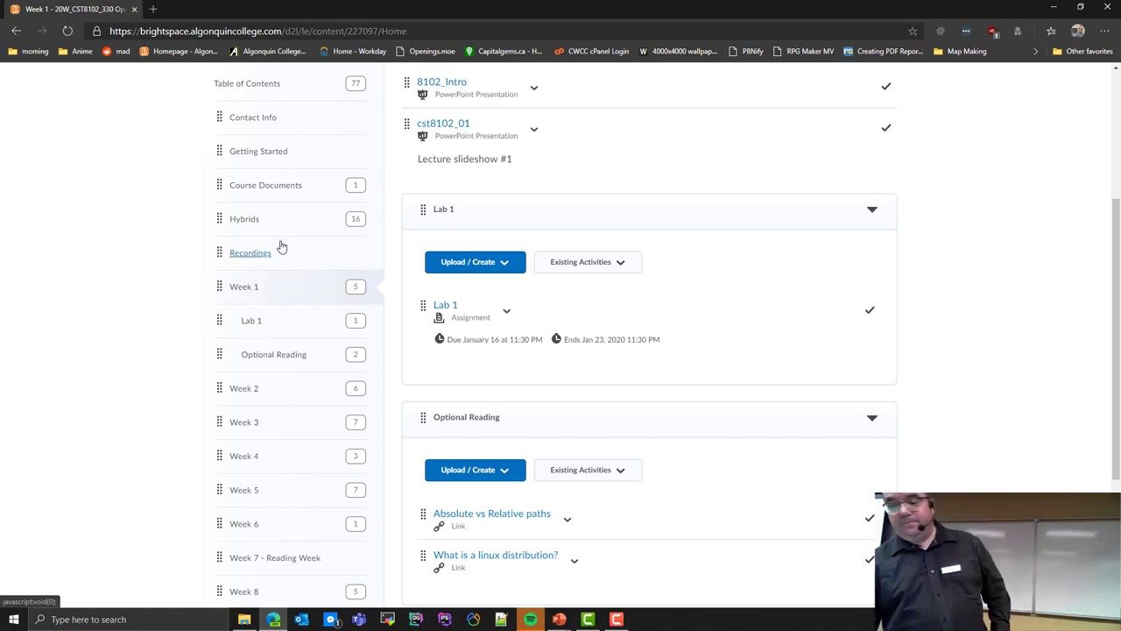
{"action": "scroll", "coordinate": [280, 245], "scroll_direction": "up", "scroll_amount": 1}
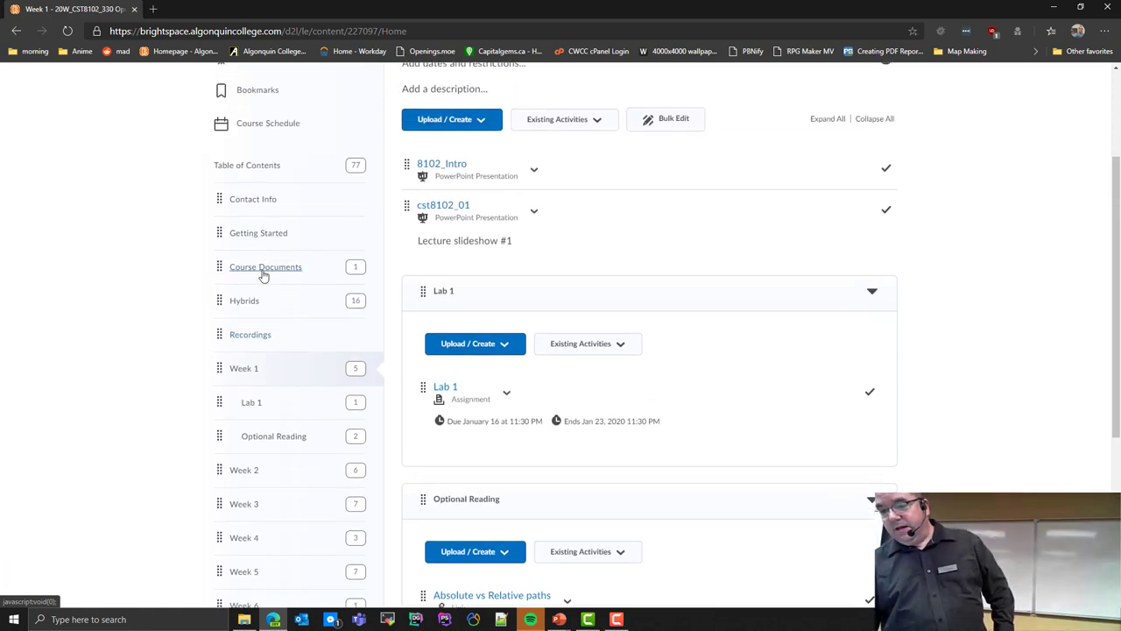
{"action": "left_click", "coordinate": [263, 270]}
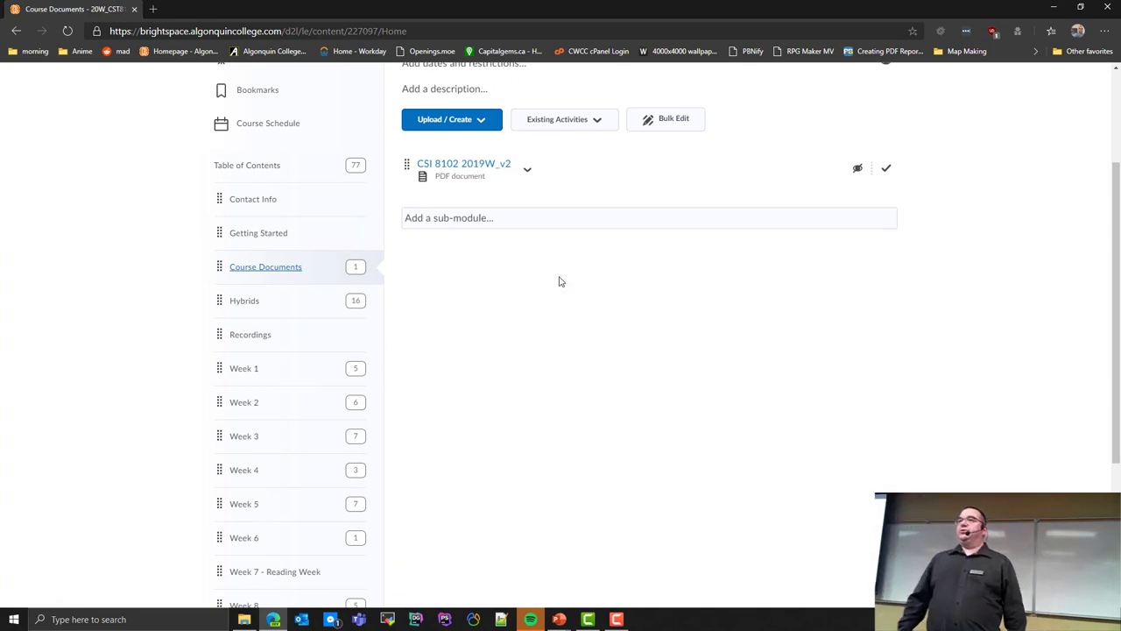
- Open the Contact Info module's description for editing and enlarge the editor to show the full text
{"action": "left_click", "coordinate": [278, 207]}
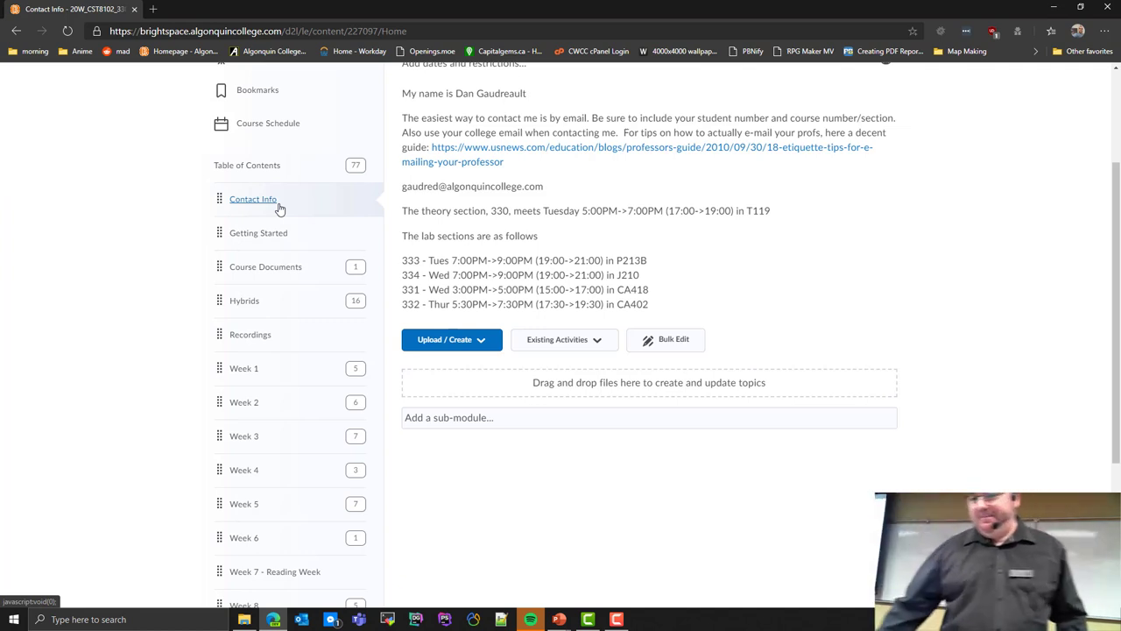
{"action": "right_click", "coordinate": [414, 238]}
{"action": "left_click", "coordinate": [593, 217]}
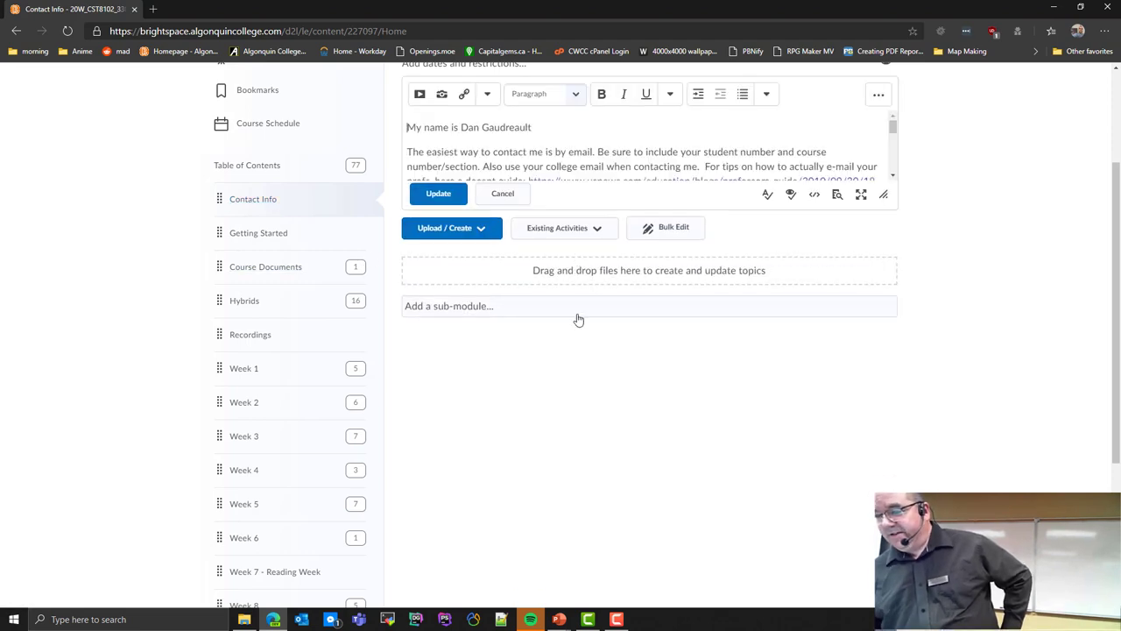
{"action": "left_click_drag", "start_coordinate": [885, 194], "coordinate": [893, 248]}
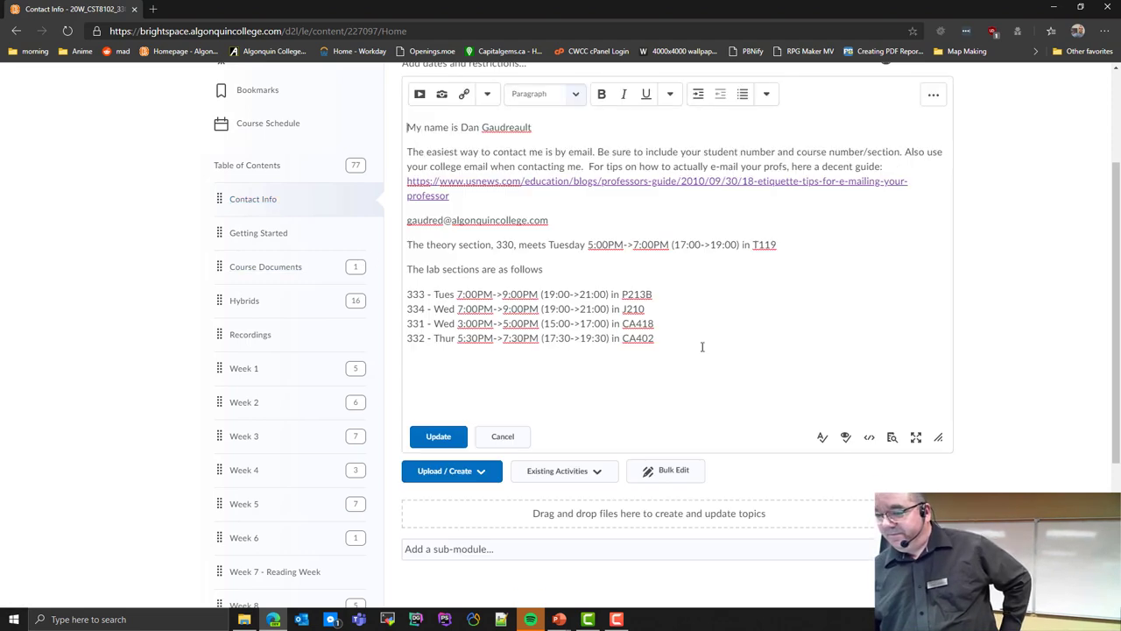
- Change the day of lab section 331 to Thur in the Contact Info description and save it
{"action": "double_click", "coordinate": [445, 324]}
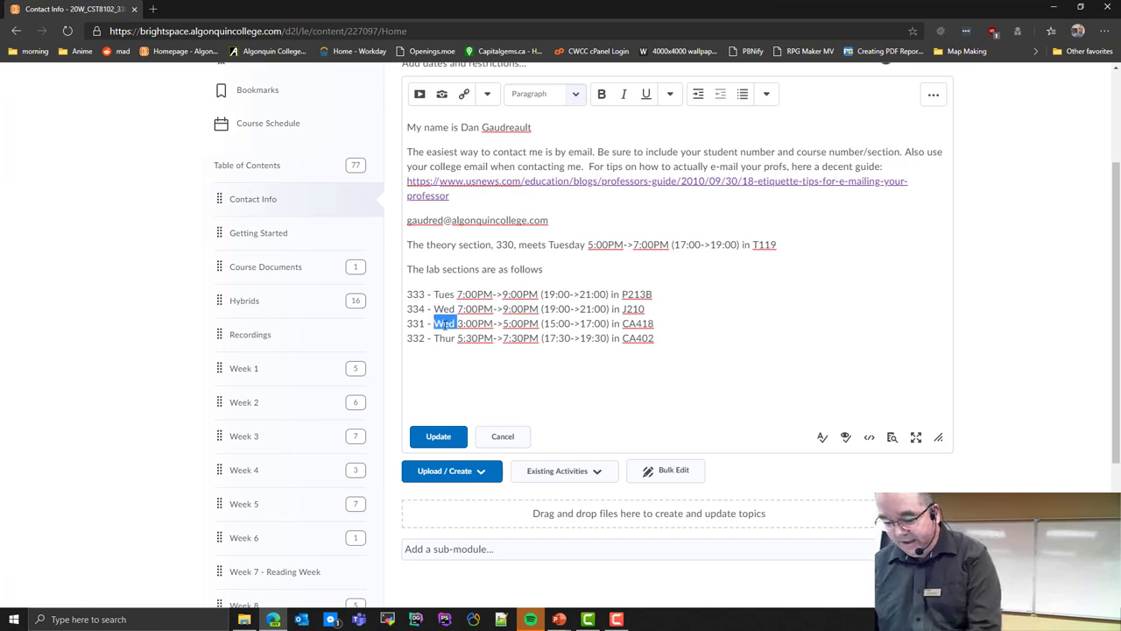
{"action": "type", "text": "THUR"}
{"action": "key", "text": "BackSpace"}
{"action": "key", "text": "BackSpace"}
{"action": "key", "text": "BackSpace"}
{"action": "type", "text": "hur"}
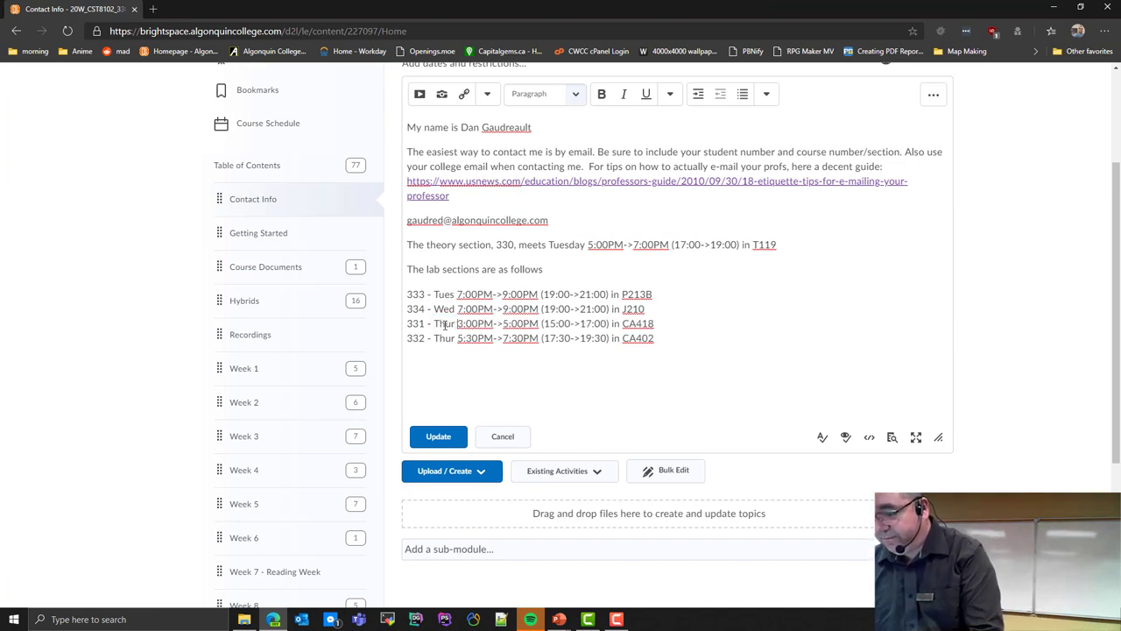
{"action": "left_click", "coordinate": [438, 436]}
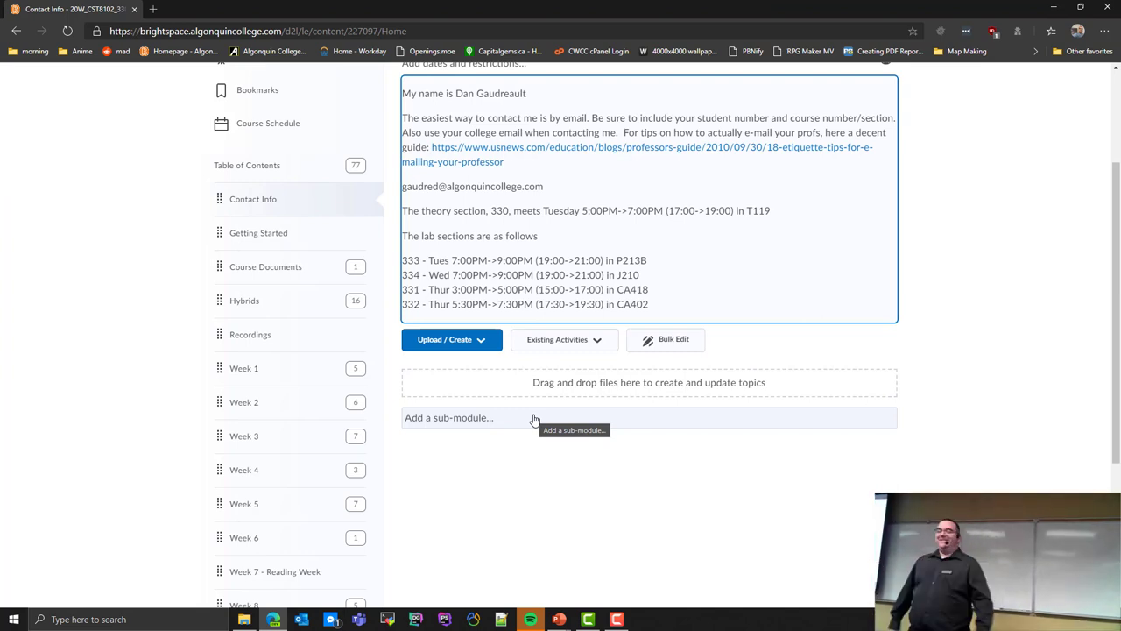
{"action": "scroll", "coordinate": [906, 368], "scroll_direction": "up", "scroll_amount": 2}
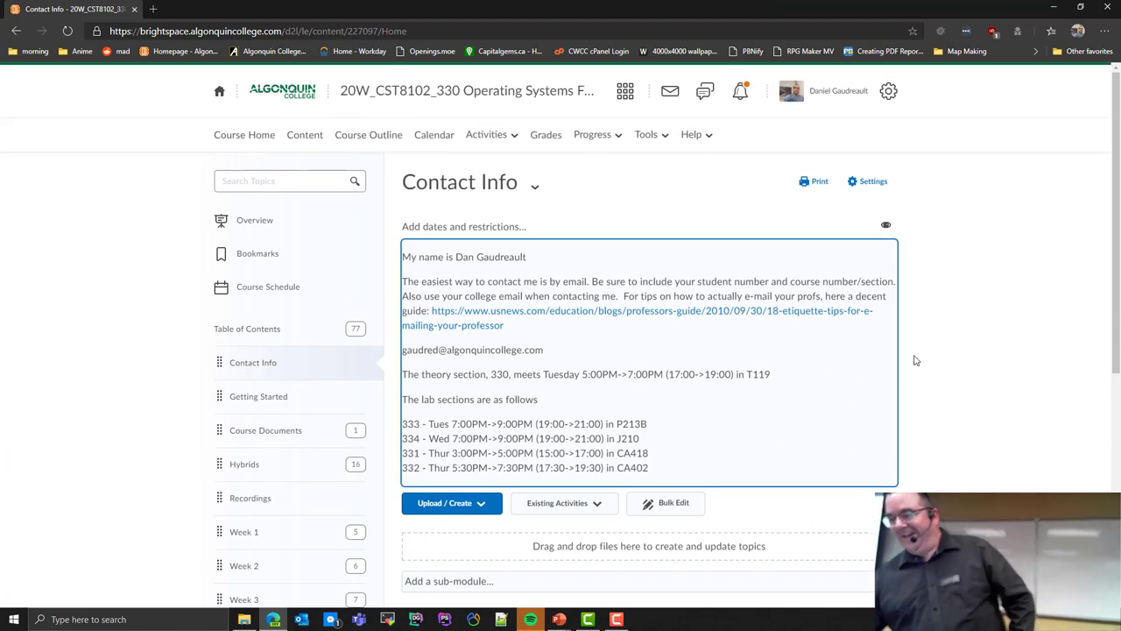
- Minimize the browser, return to the 8102_Intro slide show in PowerPoint, and leave it for the desktop
{"action": "left_click", "coordinate": [1056, 10]}
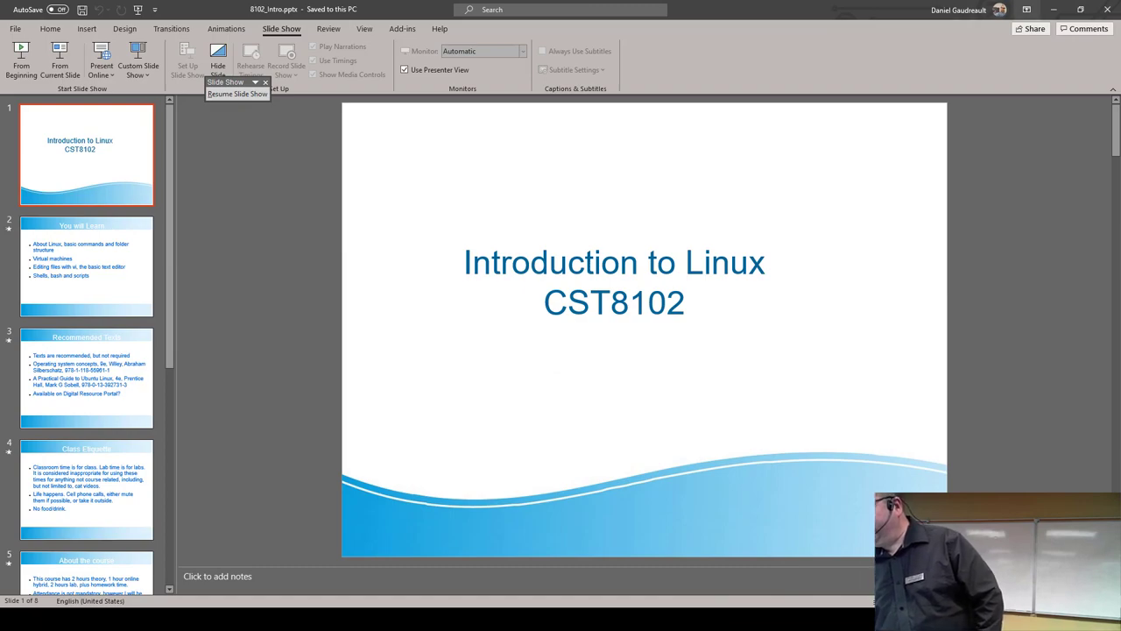
{"action": "left_click", "coordinate": [237, 94]}
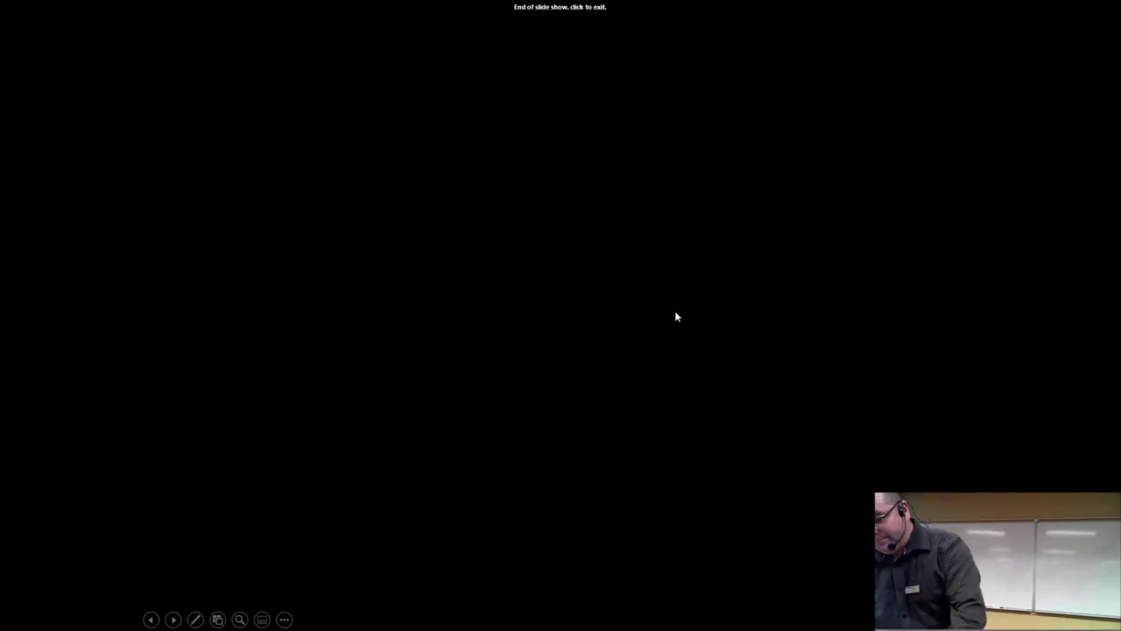
{"action": "key", "text": "super+d"}
{"action": "left_click", "coordinate": [617, 619]}
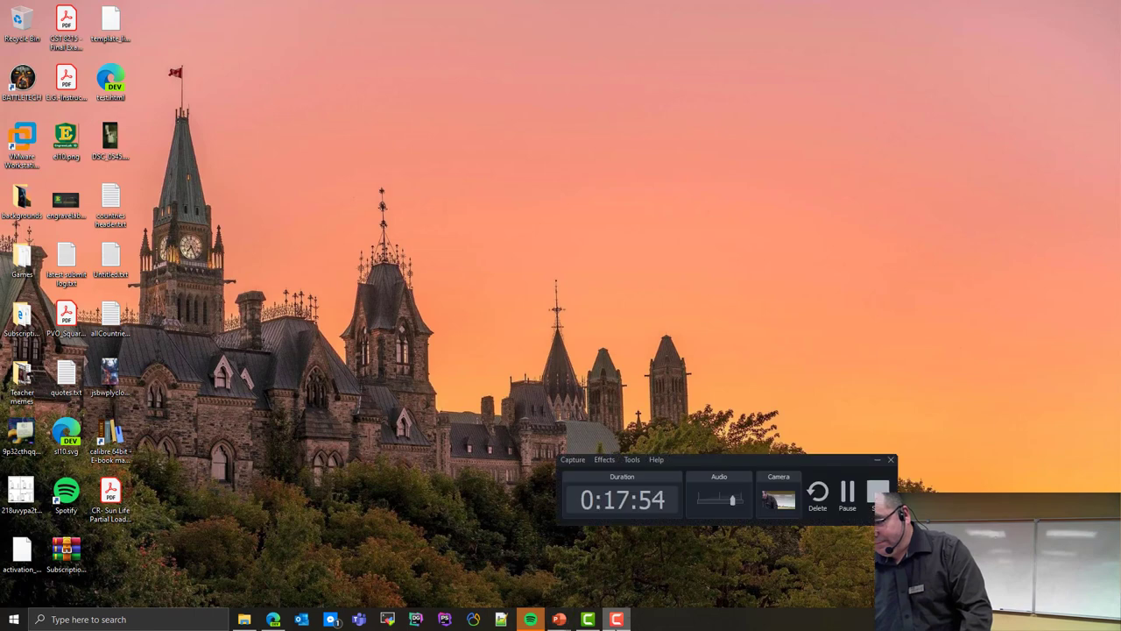
- Switch to the cst8102_01.pptx presentation in PowerPoint and start its slide show from the first slide
{"action": "mouse_move", "coordinate": [573, 607]}
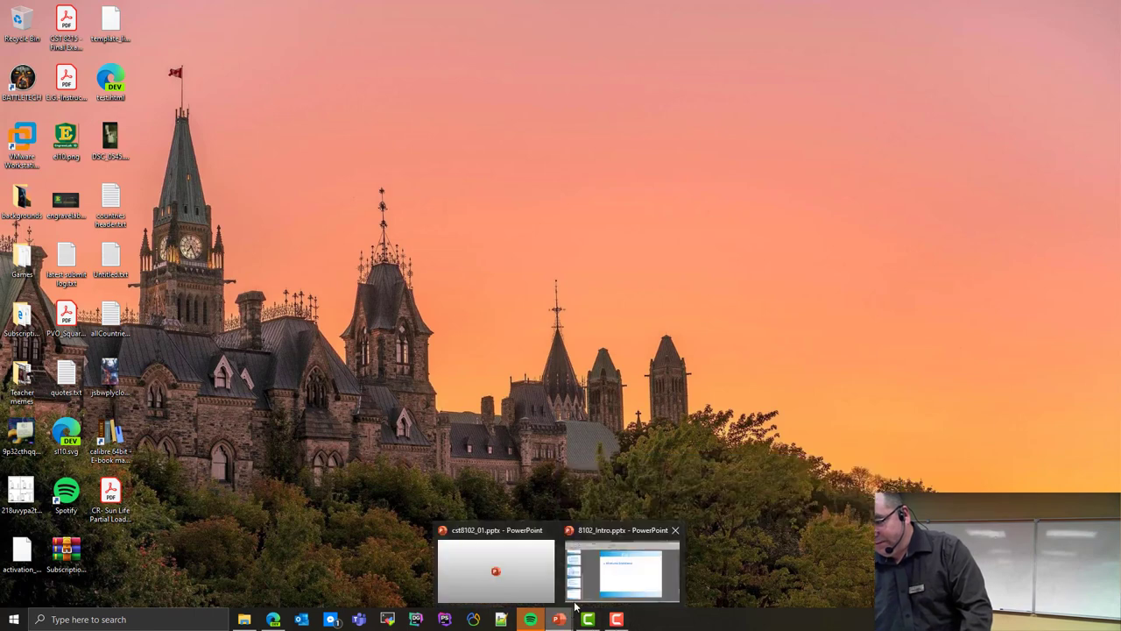
{"action": "left_click", "coordinate": [508, 574]}
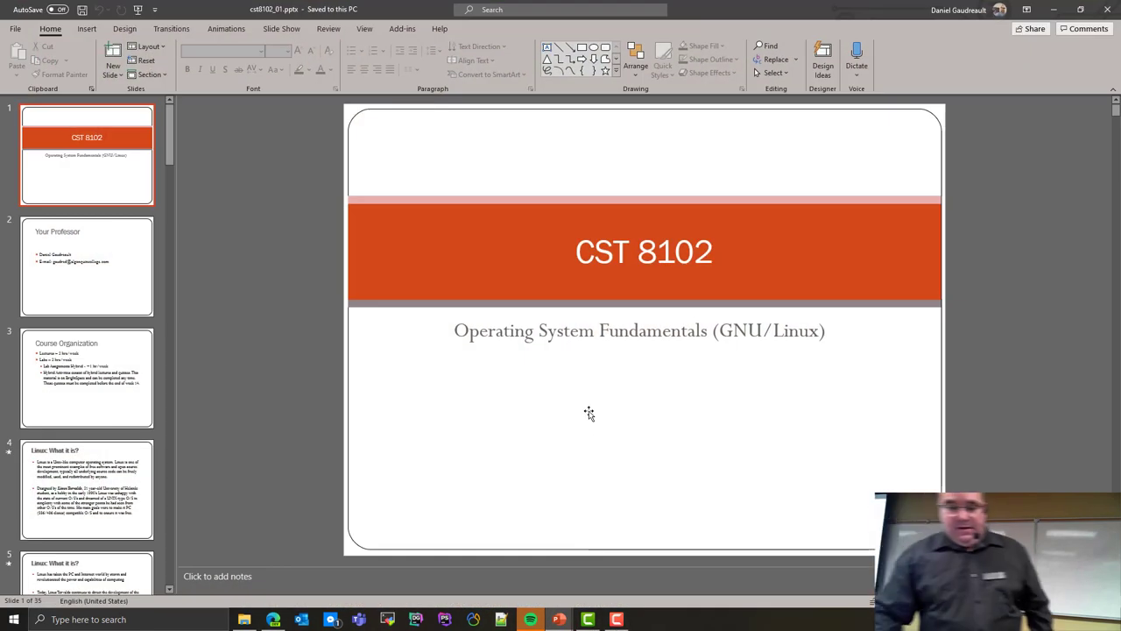
{"action": "left_click", "coordinate": [281, 29]}
{"action": "left_click", "coordinate": [29, 63]}
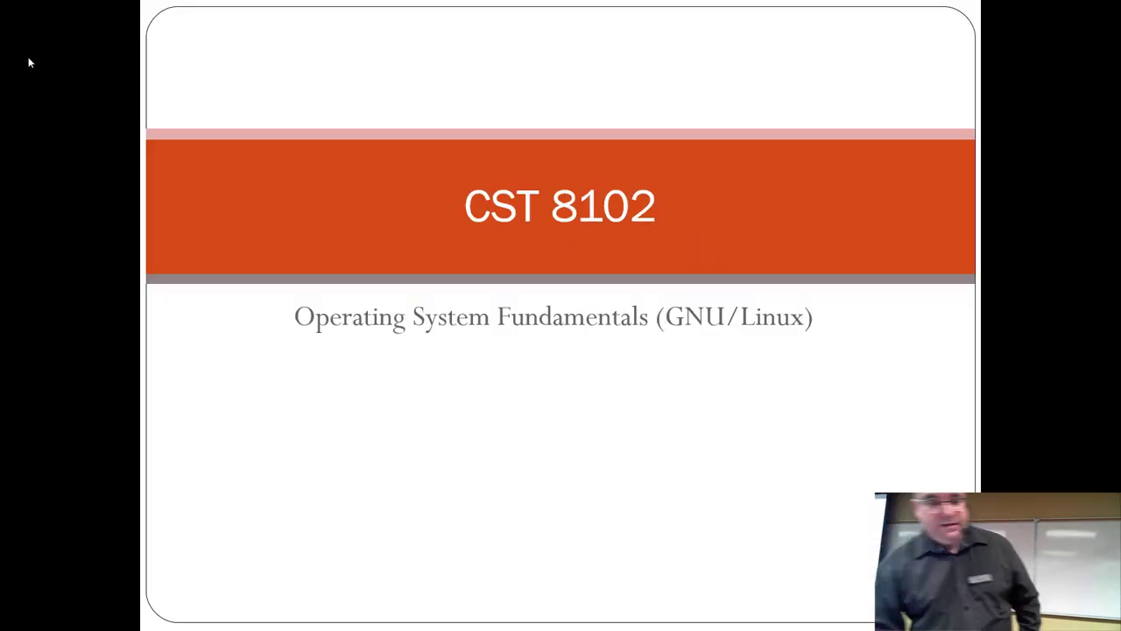